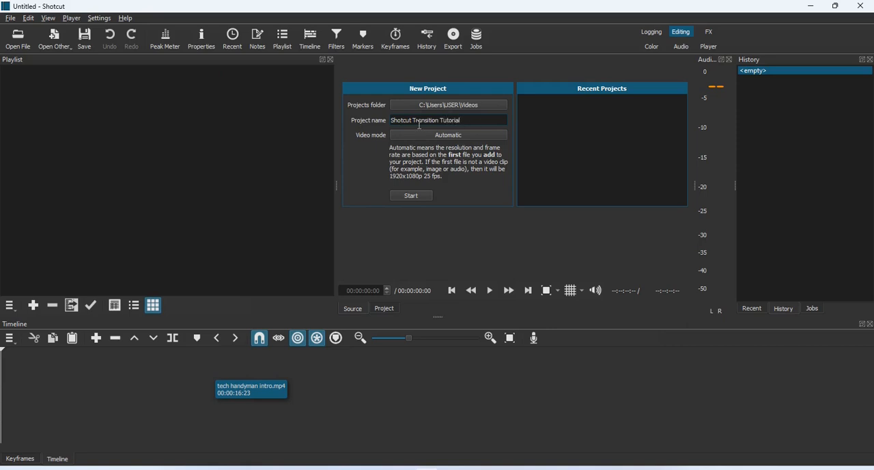
# - Create the project "Shotcut Transition Tutorial" and import the tech handyman intro and Test Intro videos from the Desktop
pyautogui.click(410, 194)
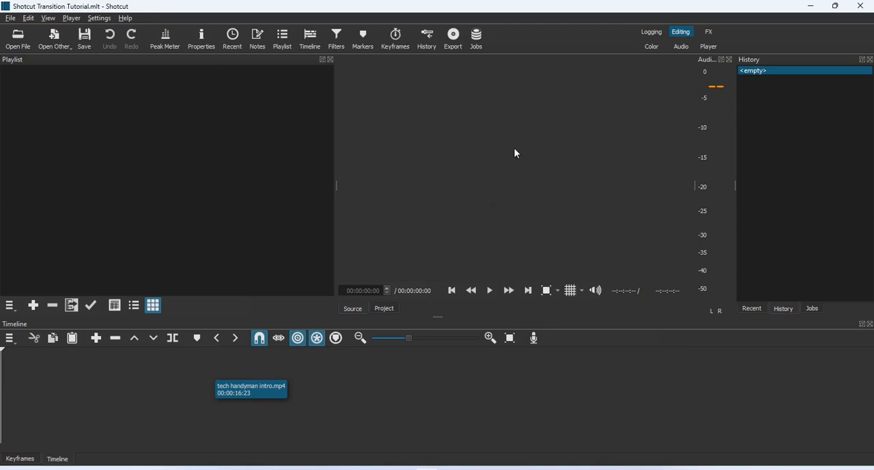
pyautogui.click(19, 41)
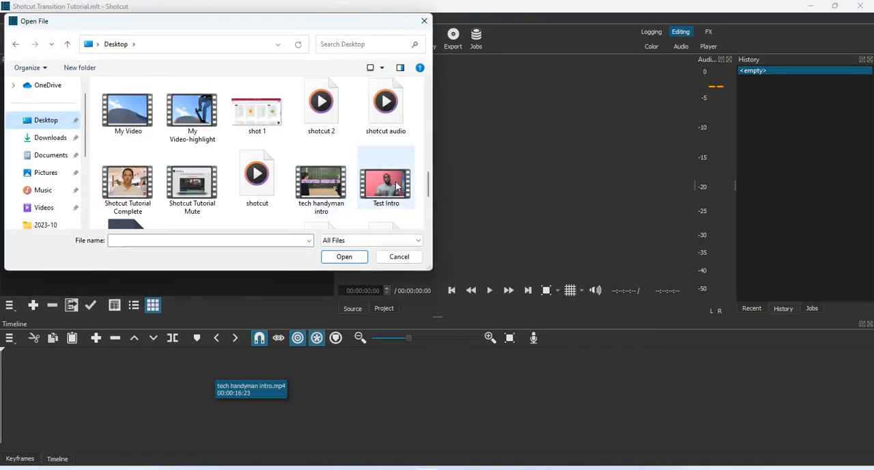
pyautogui.click(341, 194)
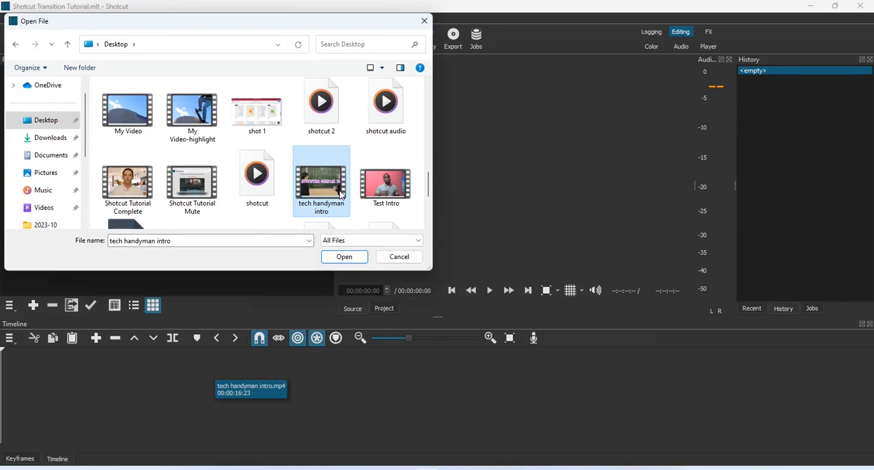
pyautogui.hotkey('shift', 'Right')
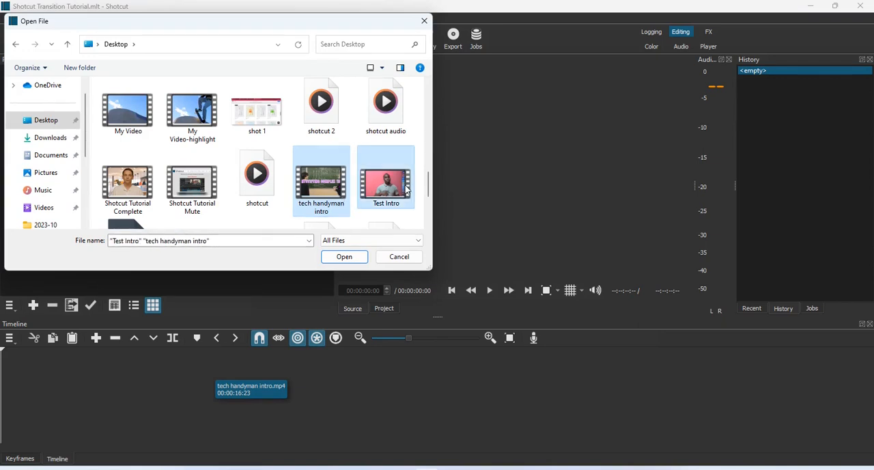
pyautogui.click(346, 257)
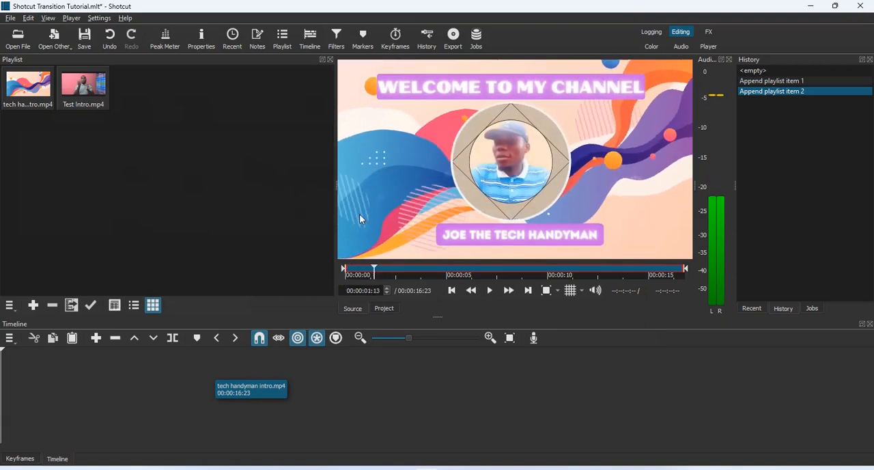
pyautogui.click(359, 214)
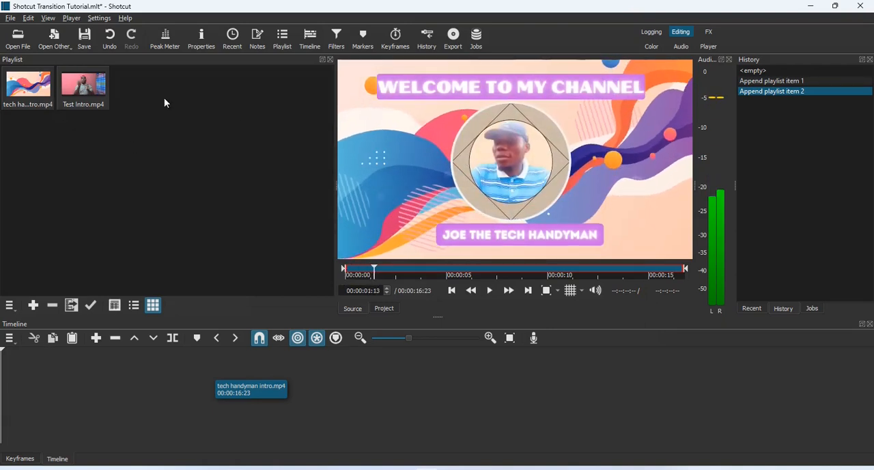
# - Append Test Intro.mp4 from the playlist to a video track on the timeline
pyautogui.click(103, 94)
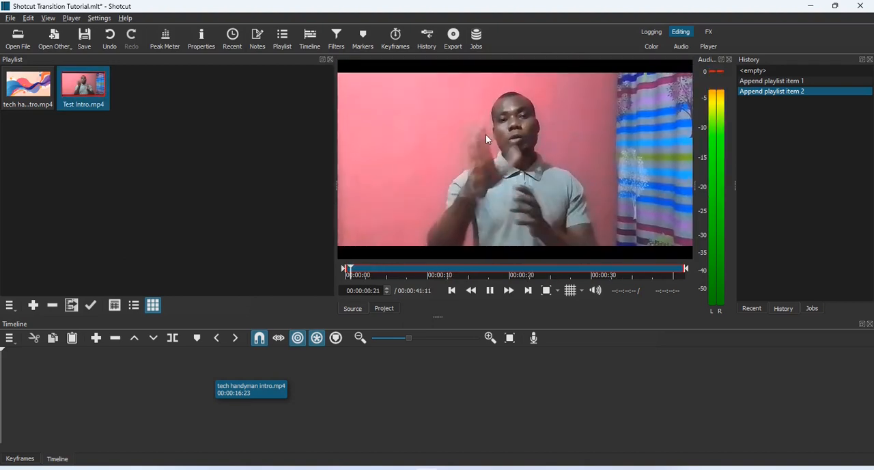
pyautogui.click(500, 151)
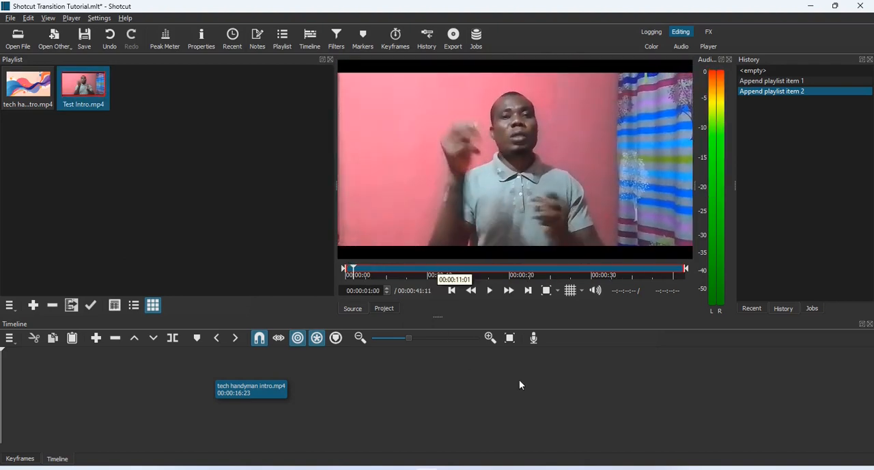
pyautogui.click(96, 339)
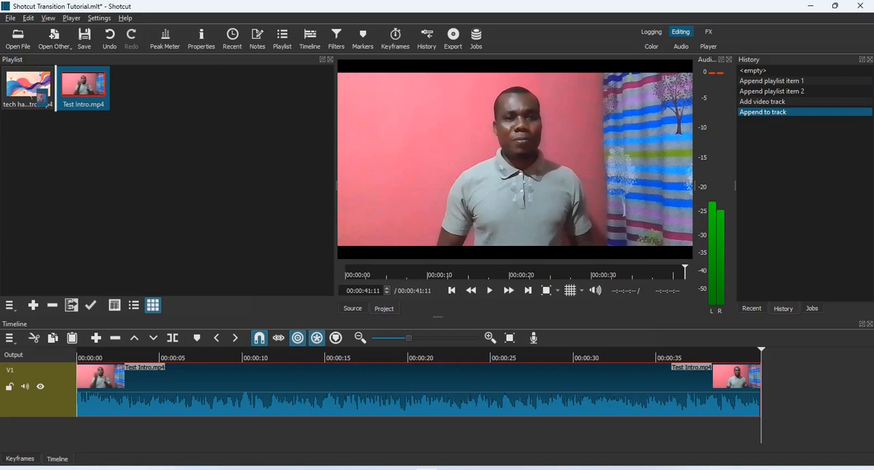
# - Place tech handyman intro.mp4 on track V1 directly after the Test Intro clip
pyautogui.click(22, 88)
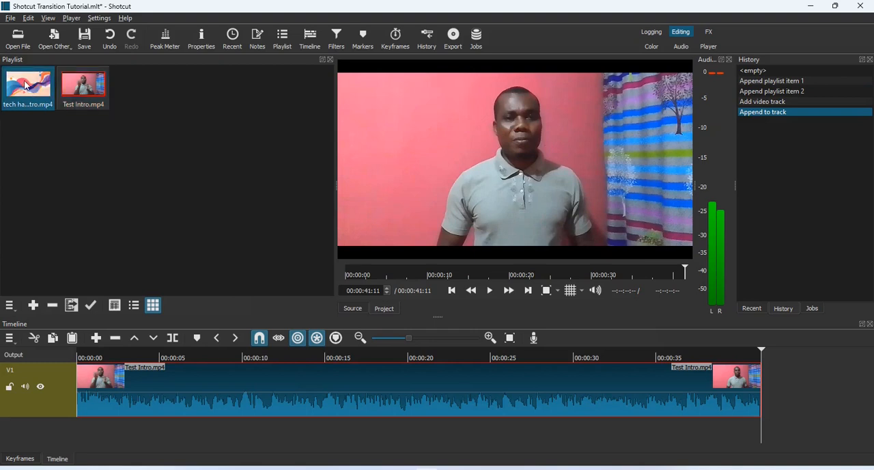
pyautogui.moveTo(26, 85); pyautogui.dragTo(763, 385)
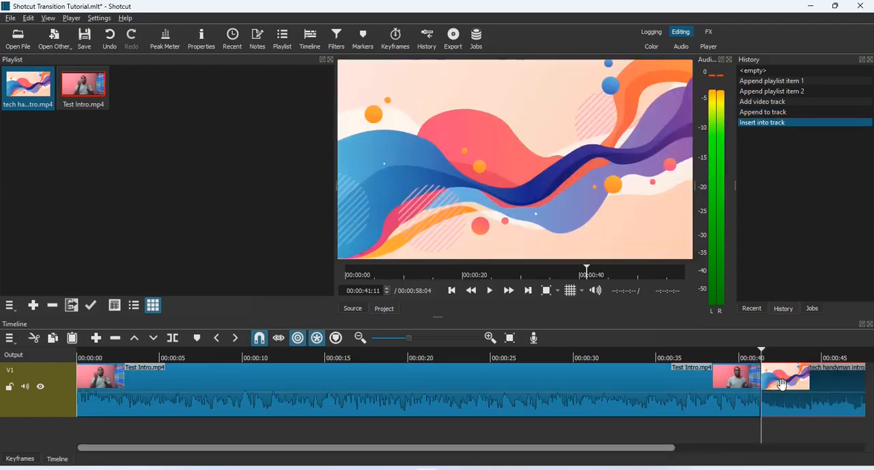
# - Play back the cut between the two clips and the start of the timeline
pyautogui.moveTo(672, 451); pyautogui.dragTo(709, 451)
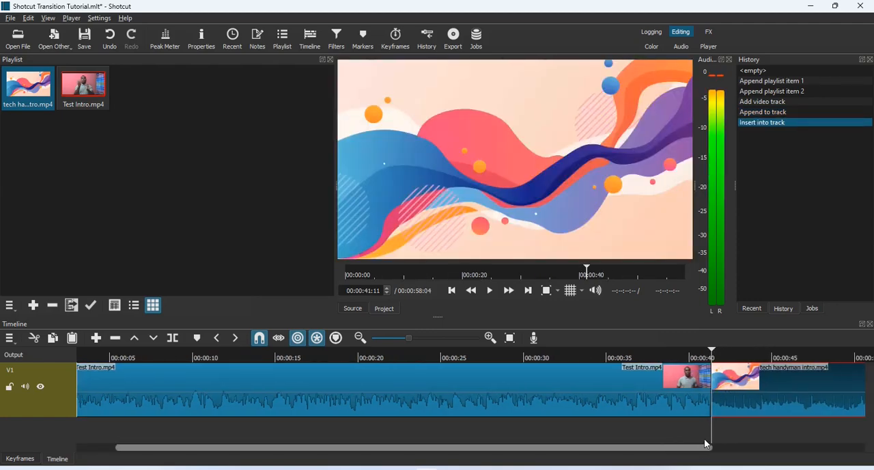
pyautogui.click(668, 356)
pyautogui.press('space')
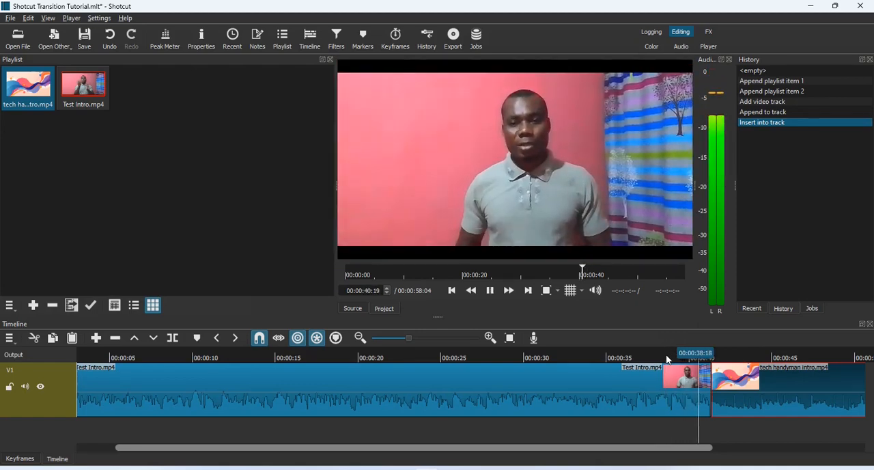
pyautogui.press('space')
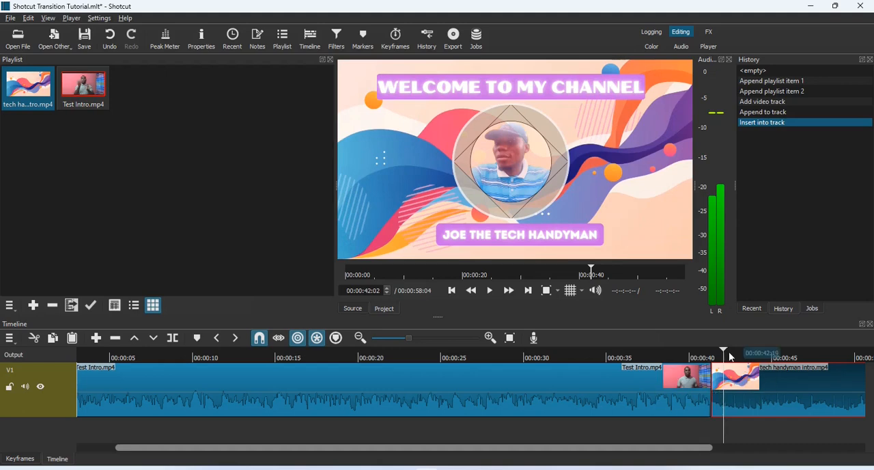
pyautogui.moveTo(725, 349); pyautogui.dragTo(591, 345)
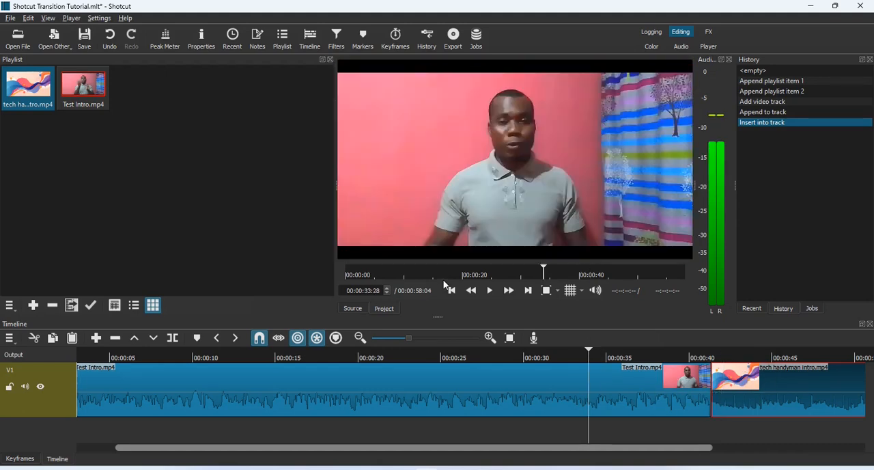
pyautogui.click(451, 291)
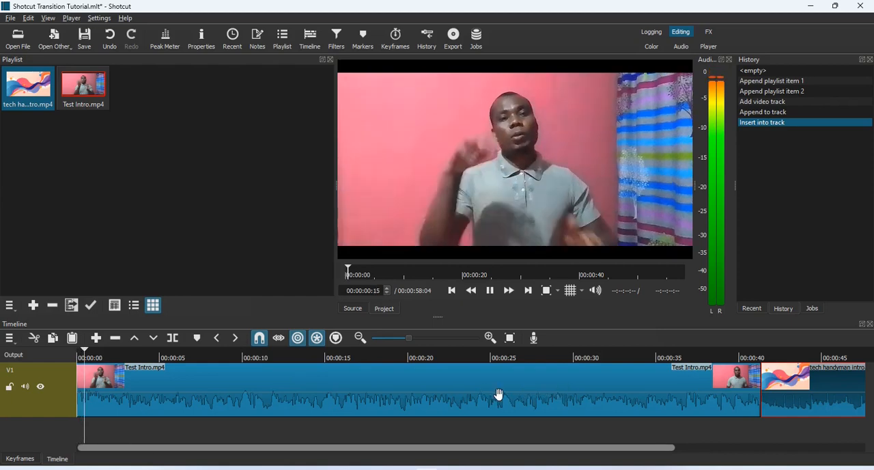
pyautogui.press('space')
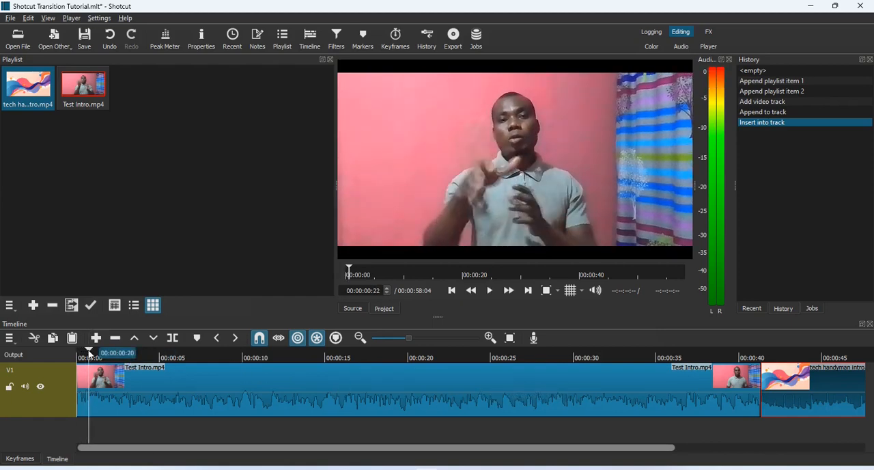
# - Split the Test Intro clip into six pieces, cutting at 00:00:03:15, 00:00:09:13, two points in between and 00:00:32:09
pyautogui.moveTo(104, 356); pyautogui.dragTo(135, 355)
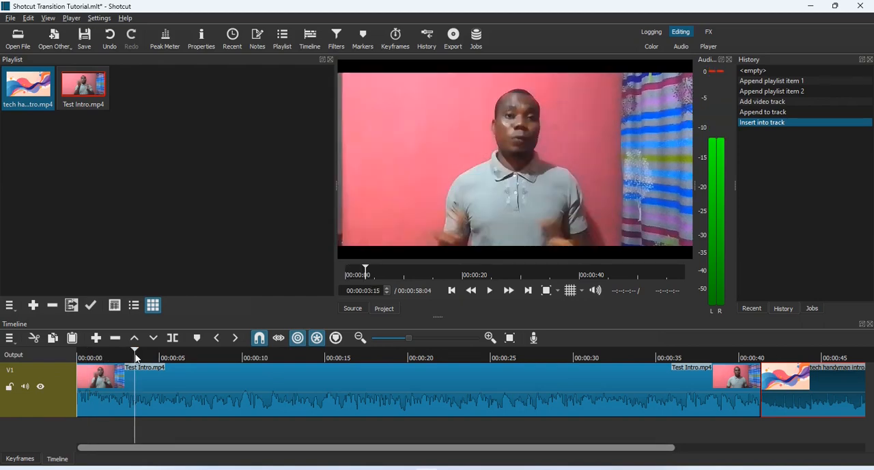
pyautogui.press('s')
pyautogui.click(233, 355)
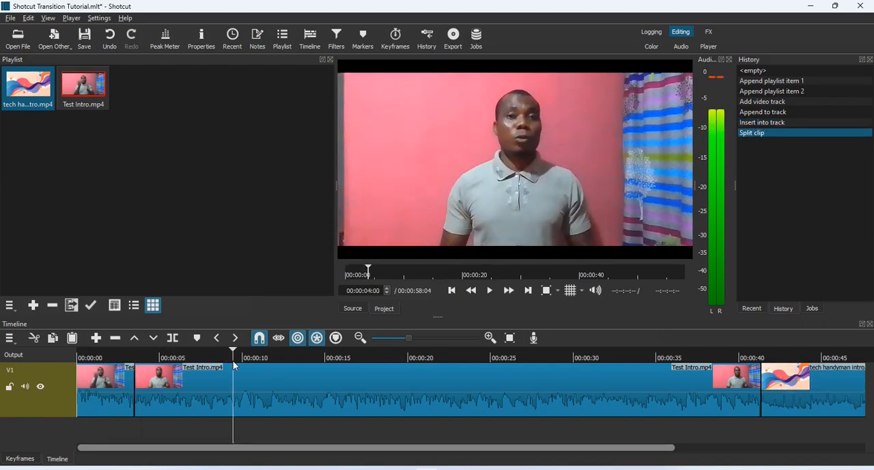
pyautogui.press('s')
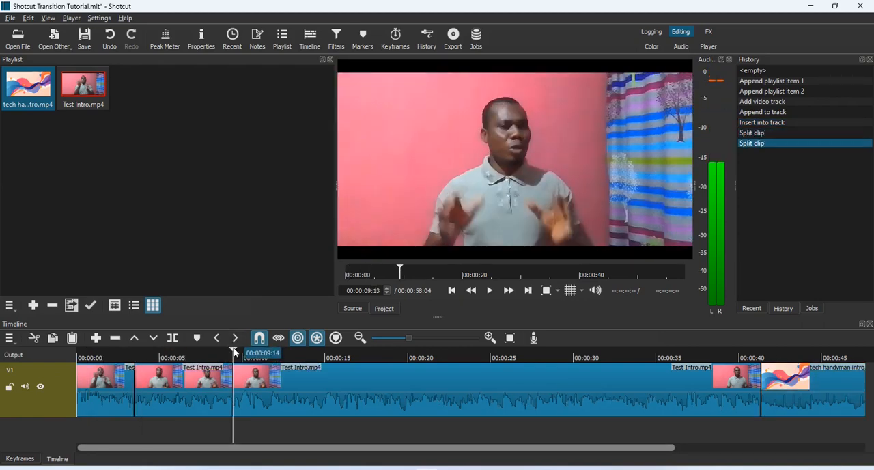
pyautogui.moveTo(234, 353); pyautogui.dragTo(611, 362)
pyautogui.press('s')
pyautogui.press('s')
pyautogui.press('s')
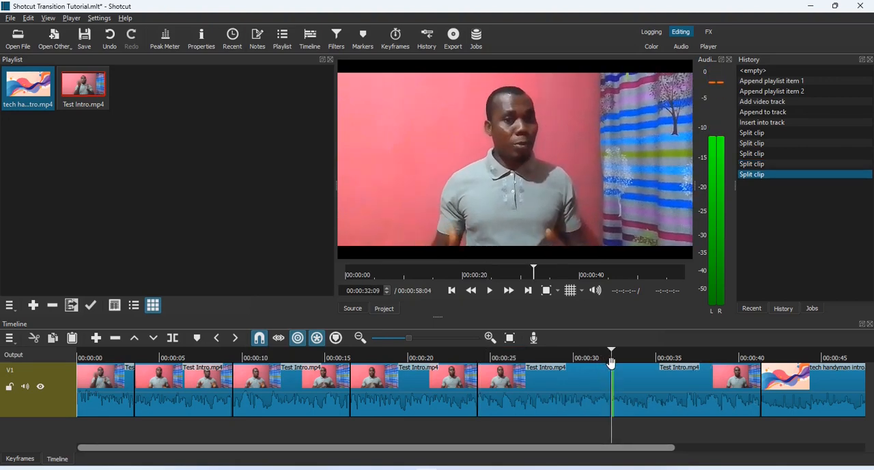
# - Split the tech handyman intro clip at 00:00:46:22 and 00:00:52:13, and return the playhead to the start
pyautogui.moveTo(575, 449); pyautogui.dragTo(777, 460)
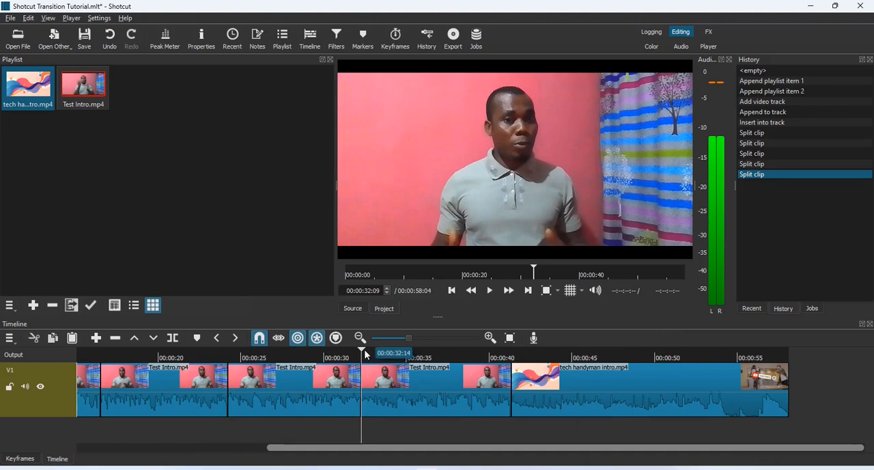
pyautogui.moveTo(362, 348); pyautogui.dragTo(600, 393)
pyautogui.press('s')
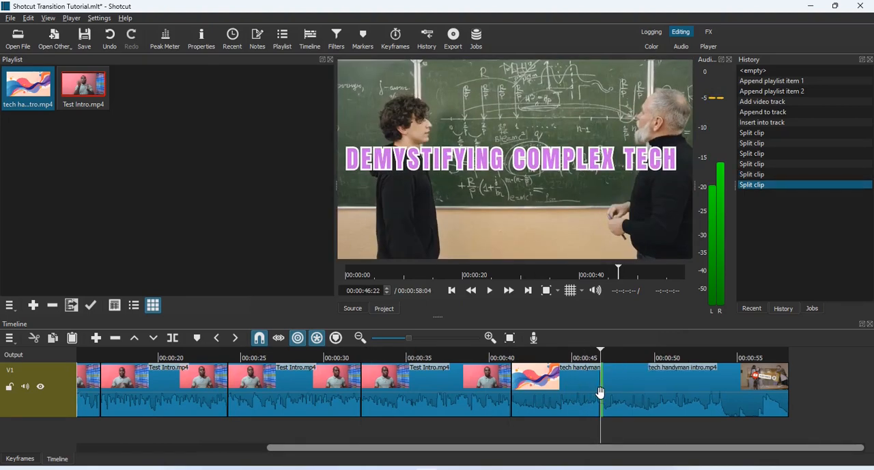
pyautogui.moveTo(601, 352); pyautogui.dragTo(695, 368)
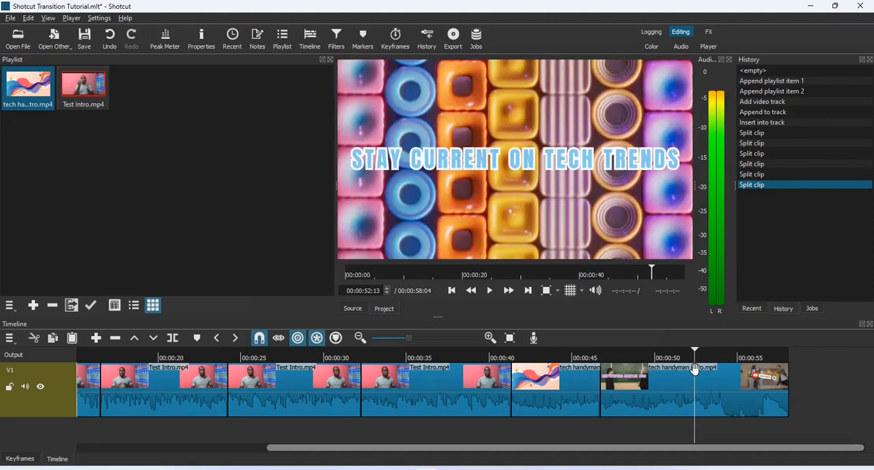
pyautogui.press('s')
pyautogui.click(446, 293)
pyautogui.click(446, 293)
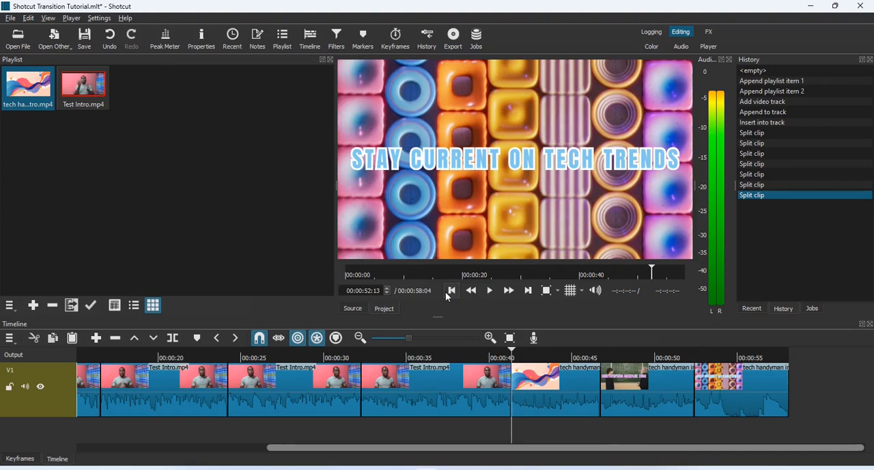
pyautogui.click(446, 293)
pyautogui.click(446, 293)
pyautogui.click(446, 293)
pyautogui.click(446, 293)
pyautogui.click(446, 293)
pyautogui.click(446, 293)
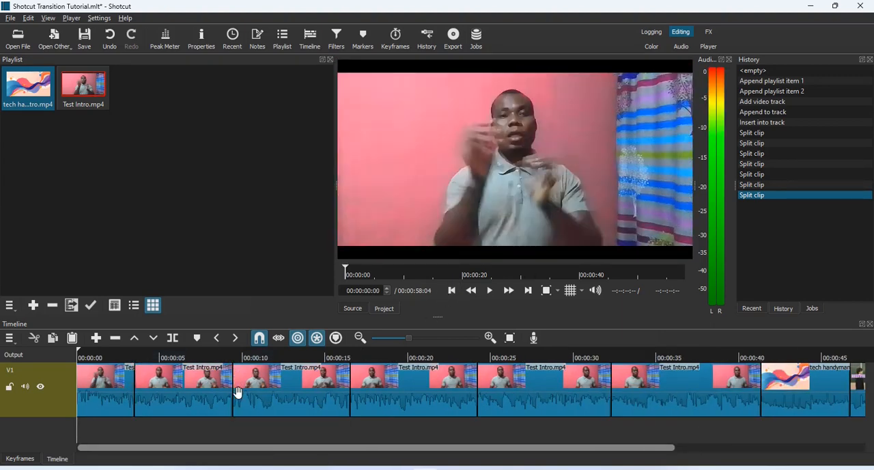
pyautogui.moveTo(228, 394); pyautogui.dragTo(244, 394)
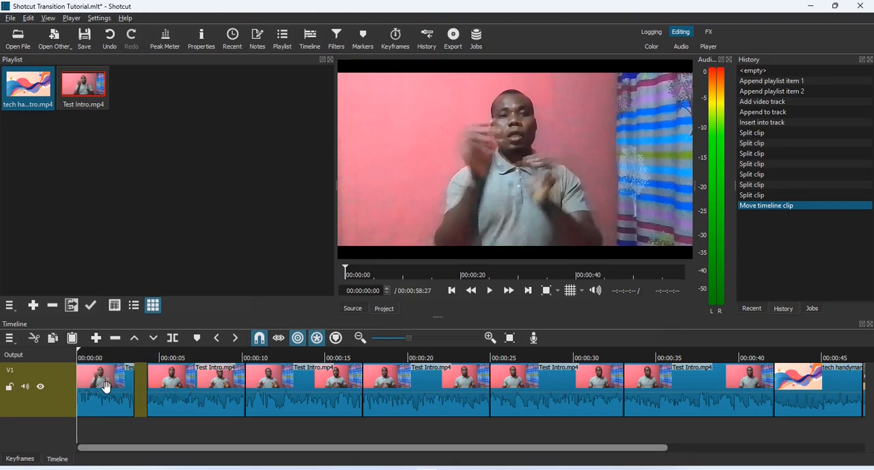
pyautogui.moveTo(175, 386); pyautogui.dragTo(144, 386)
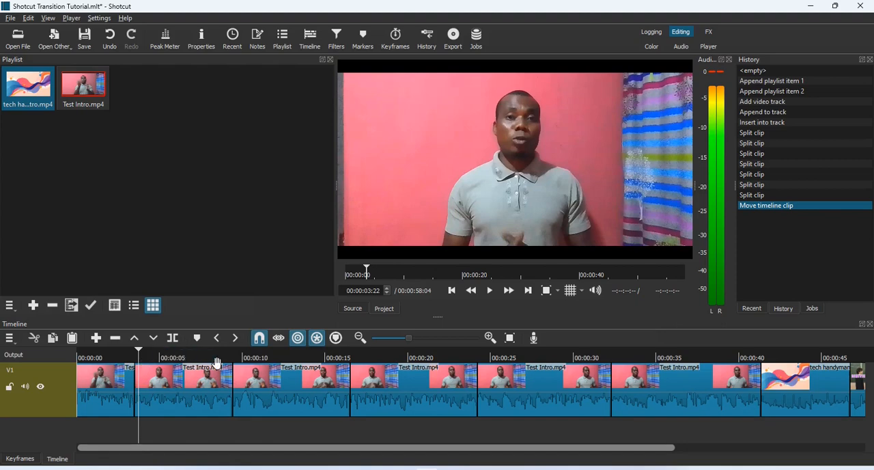
pyautogui.click(452, 297)
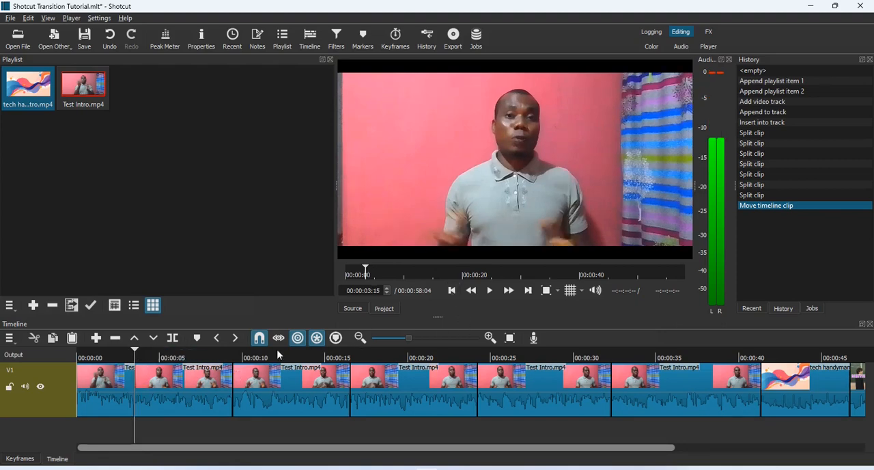
pyautogui.click(453, 290)
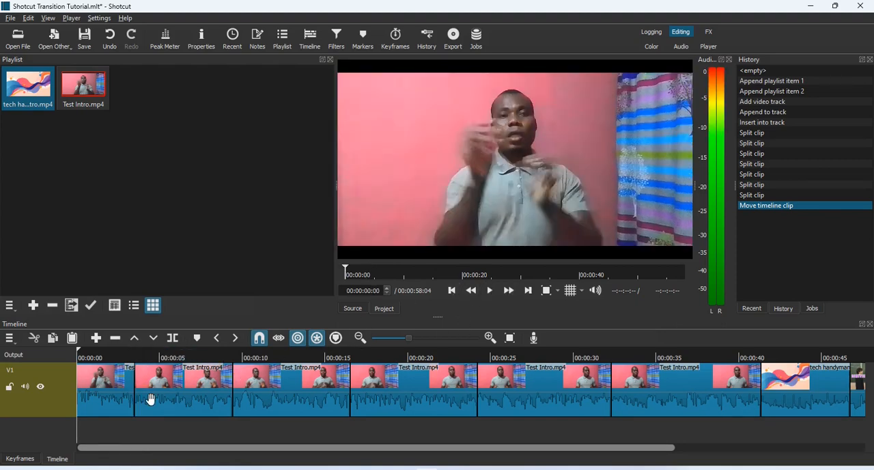
# - Overlap the second Test Intro piece onto the first by about one second to create a transition, and open its properties
pyautogui.moveTo(165, 384); pyautogui.dragTo(144, 385)
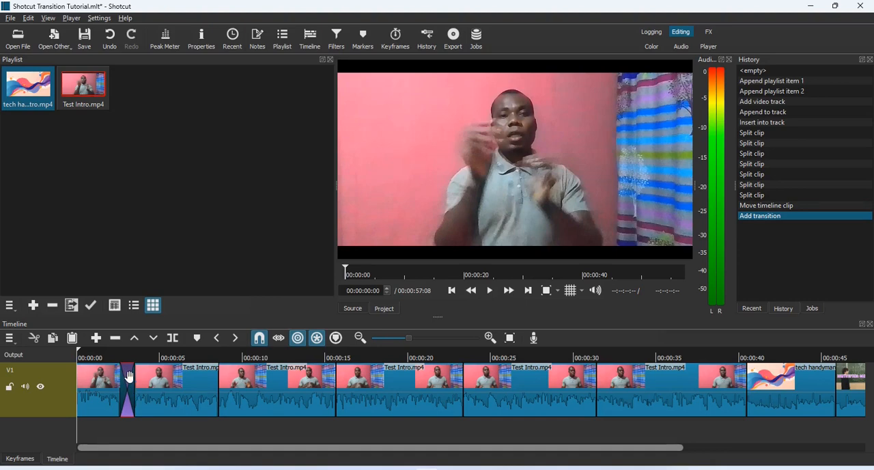
pyautogui.rightClick(130, 386)
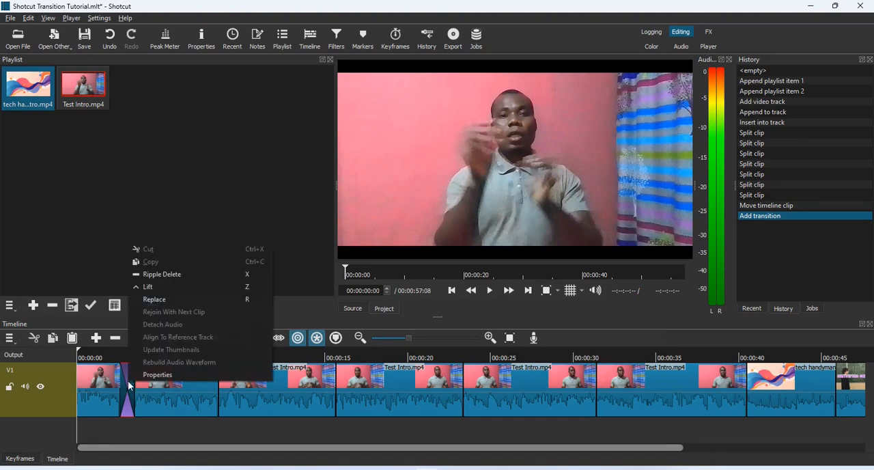
pyautogui.click(156, 375)
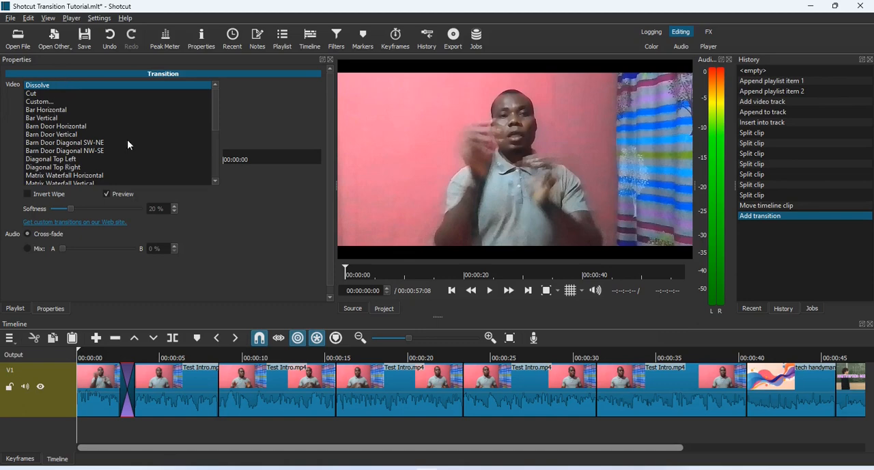
# - Look through the available video transition types and play back the Dissolve transition between the first two pieces
pyautogui.moveTo(218, 115)
pyautogui.mouseDown()
pyautogui.moveTo(218, 164)
pyautogui.moveTo(218, 107)
pyautogui.mouseUp()
pyautogui.press('space')
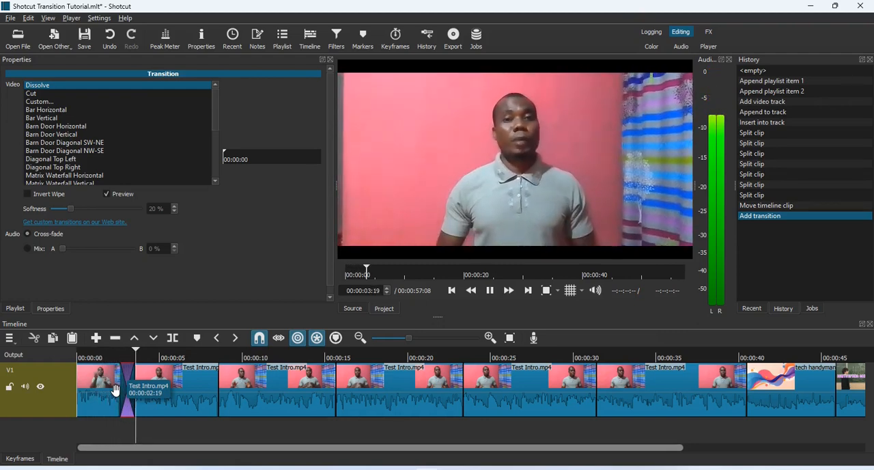
pyautogui.press('space')
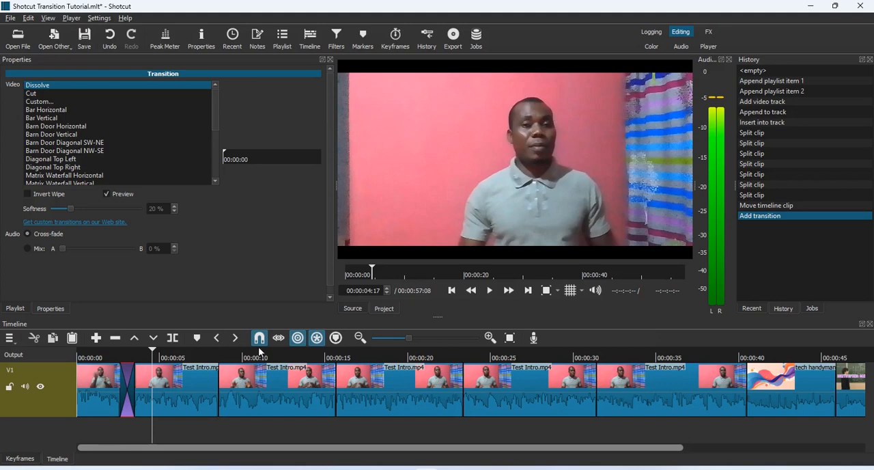
# - Overlap the third Test Intro piece onto the second by about one second, set the transition to Cut, and play it back
pyautogui.click(250, 396)
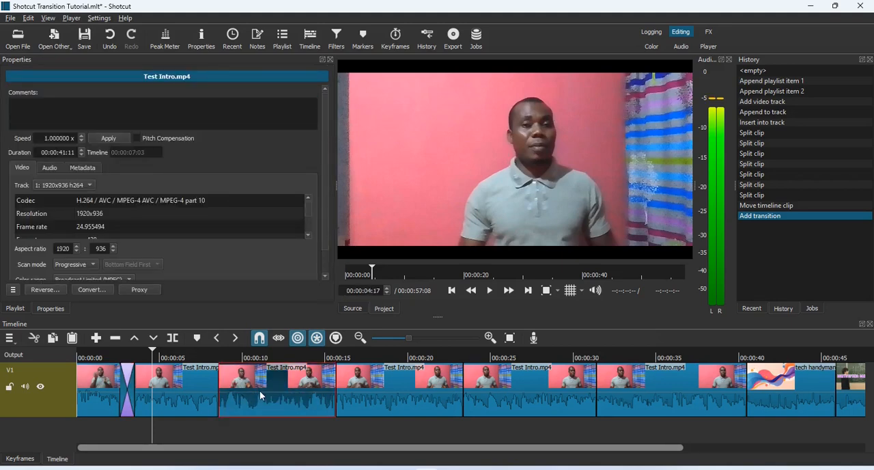
pyautogui.moveTo(252, 389); pyautogui.dragTo(236, 388)
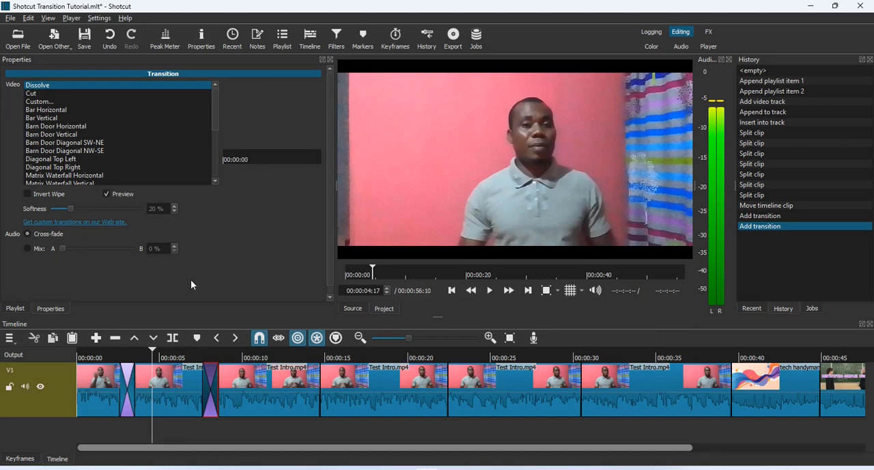
pyautogui.click(34, 96)
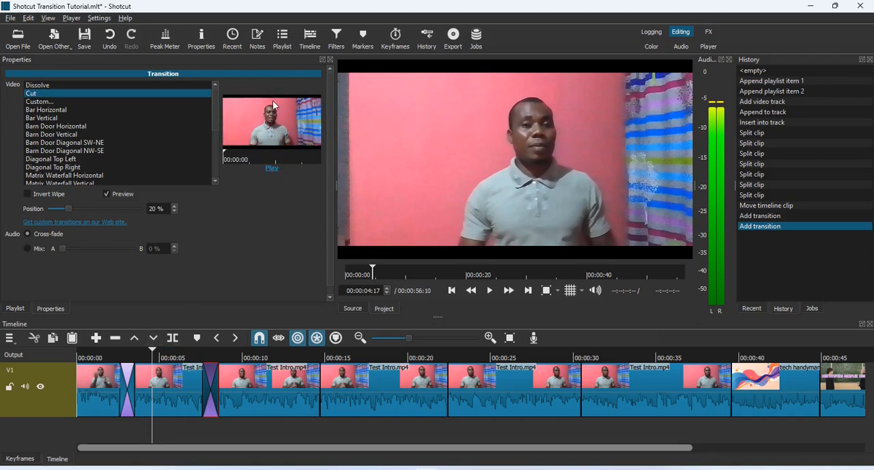
pyautogui.press('space')
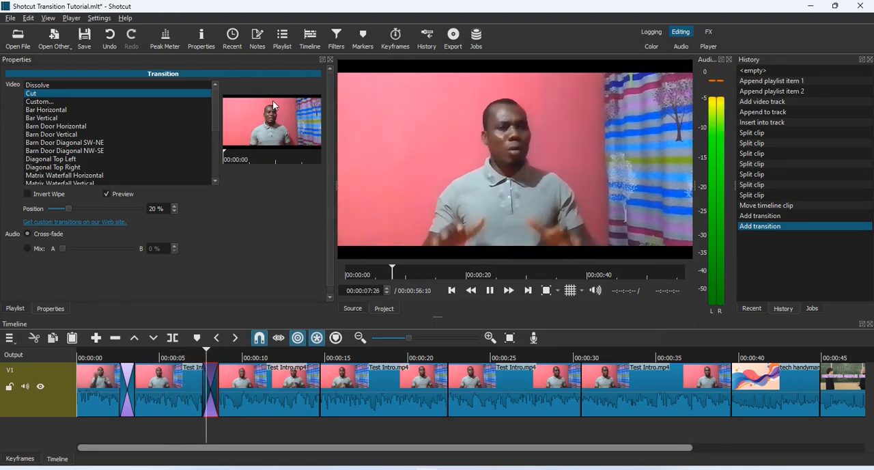
pyautogui.press('space')
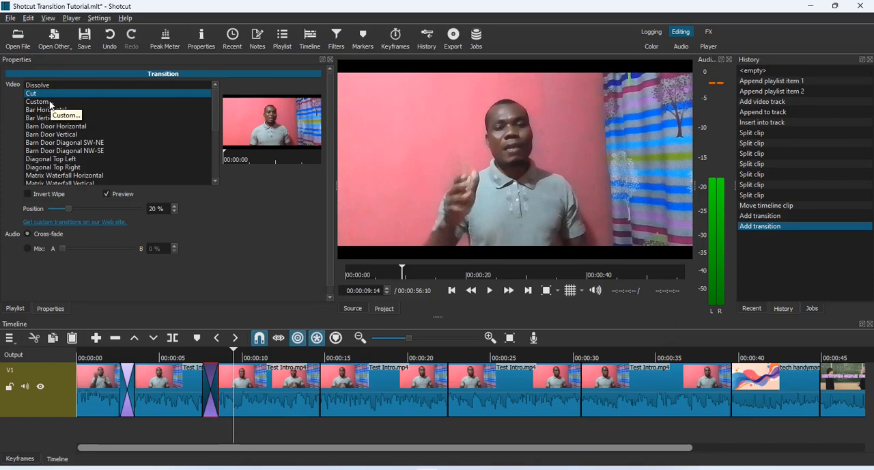
# - Overlap the fourth Test Intro piece onto the third by about one second, set the transition to Bar Horizontal, and play it back
pyautogui.click(366, 391)
pyautogui.moveTo(359, 391); pyautogui.dragTo(315, 383)
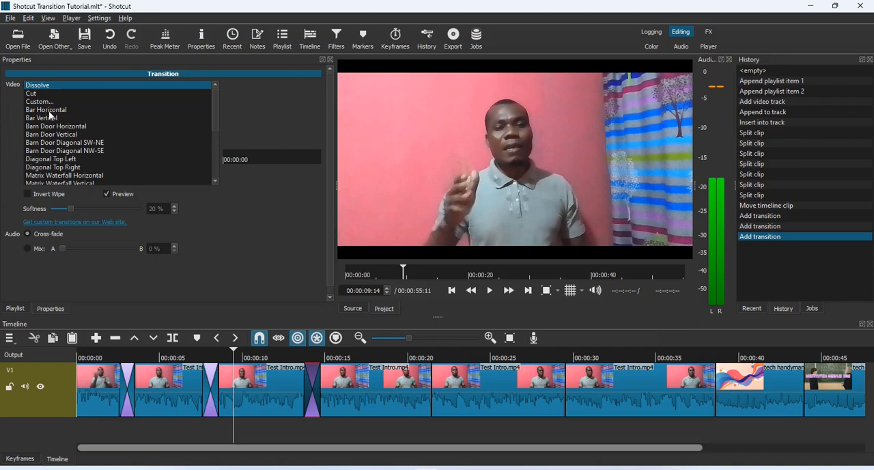
pyautogui.click(49, 112)
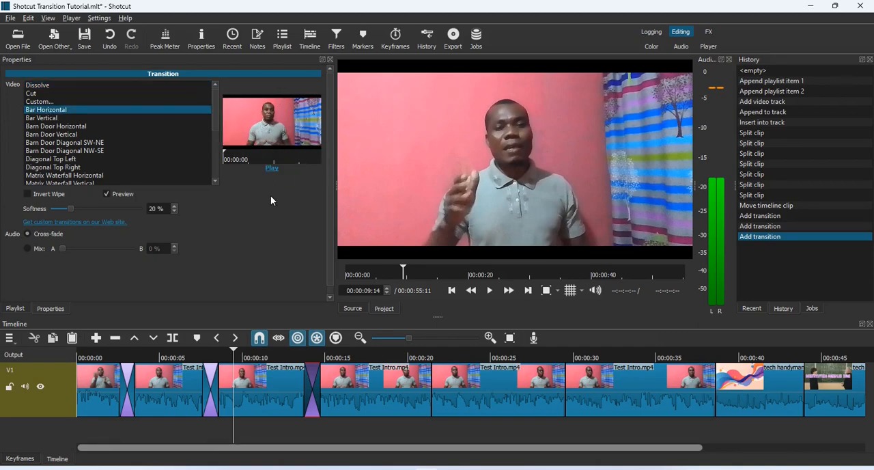
pyautogui.moveTo(234, 351); pyautogui.dragTo(293, 358)
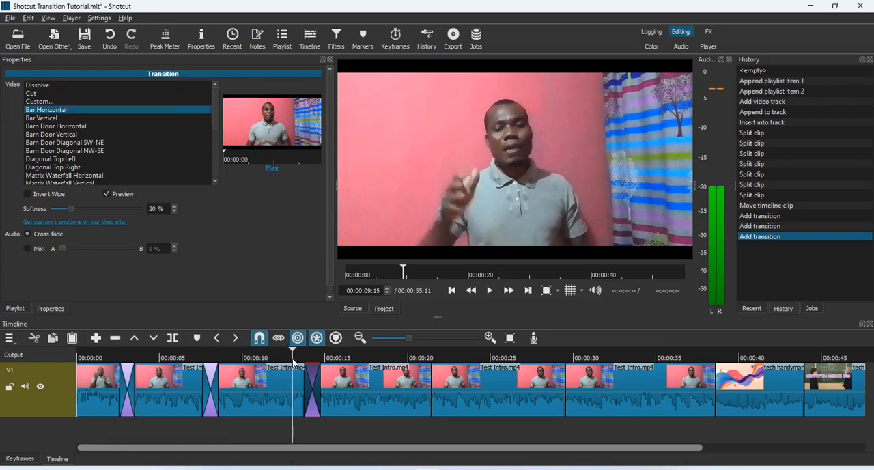
pyautogui.press('space')
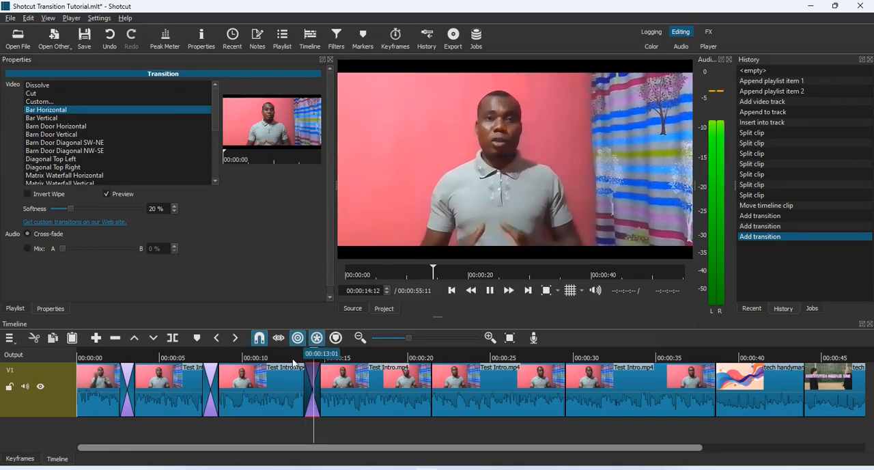
pyautogui.press('space')
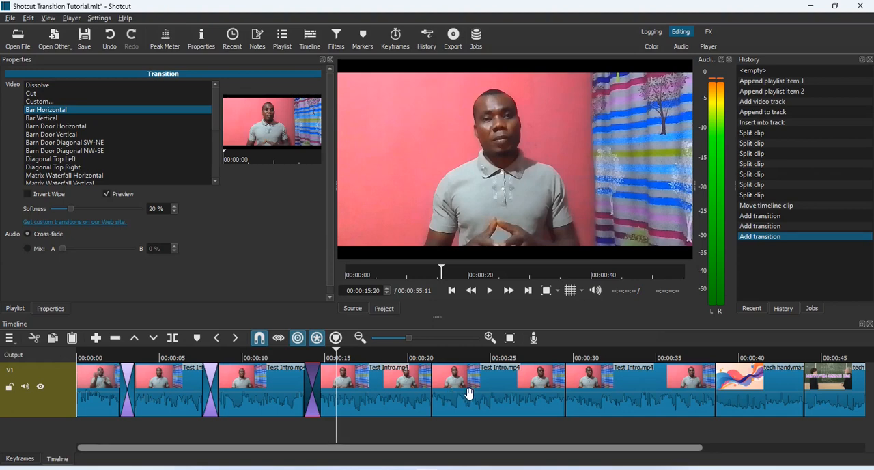
# - Overlap the fifth Test Intro piece onto the fourth by about one second, apply Barn Door Horizontal, and scrub past the transition
pyautogui.moveTo(475, 393); pyautogui.dragTo(403, 407)
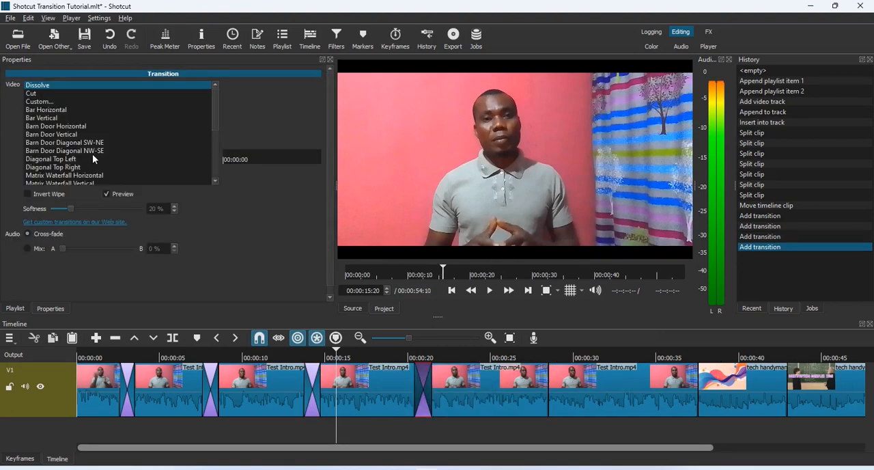
pyautogui.click(58, 127)
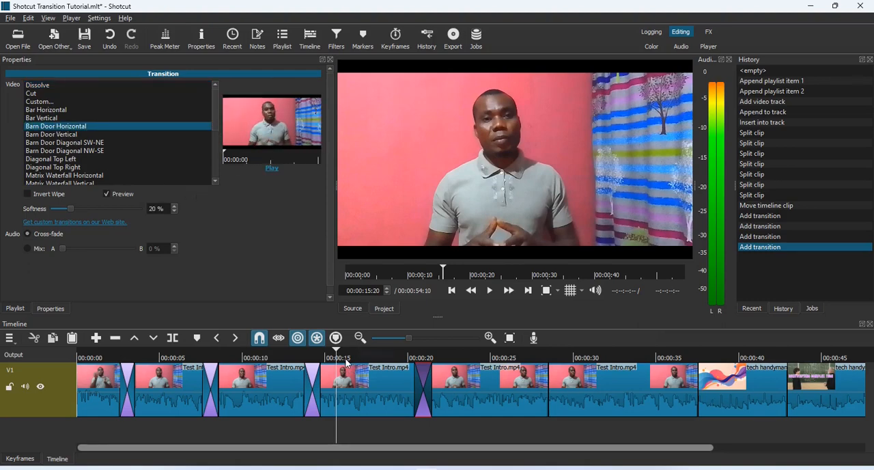
pyautogui.moveTo(444, 359); pyautogui.dragTo(472, 360)
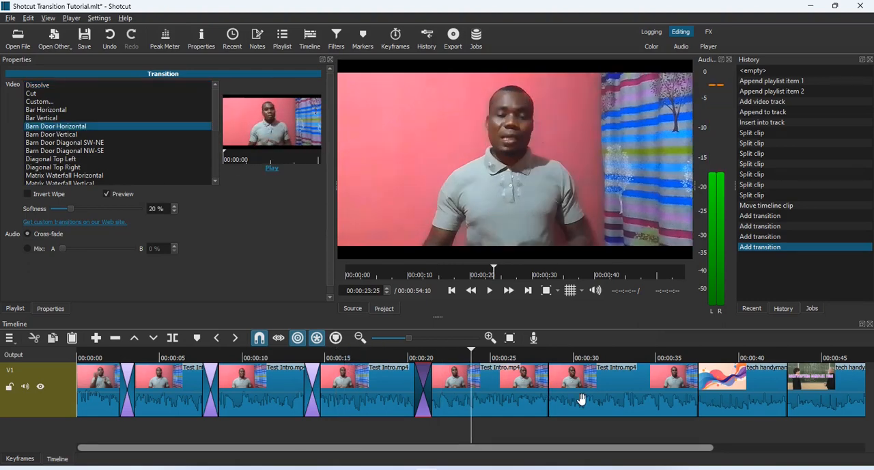
# - Overlap the sixth Test Intro piece onto the fifth by about one second, apply Diagonal Top Right, and scrub past the transition
pyautogui.moveTo(580, 400); pyautogui.dragTo(543, 401)
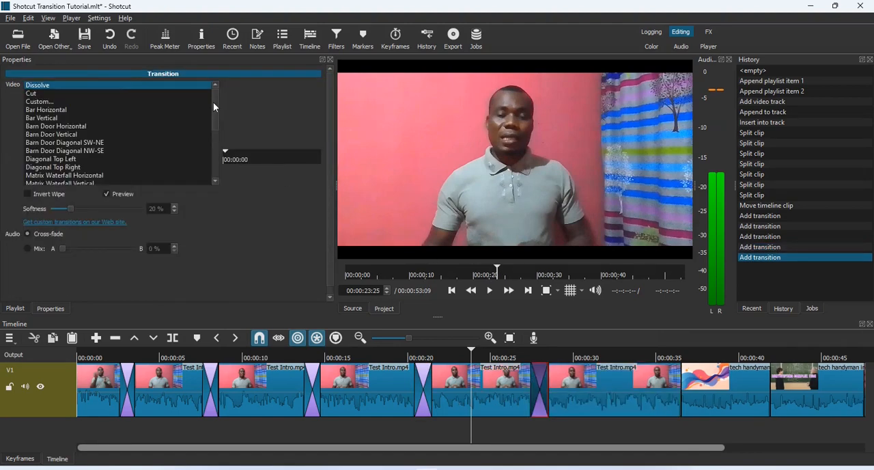
pyautogui.moveTo(214, 103); pyautogui.dragTo(213, 124)
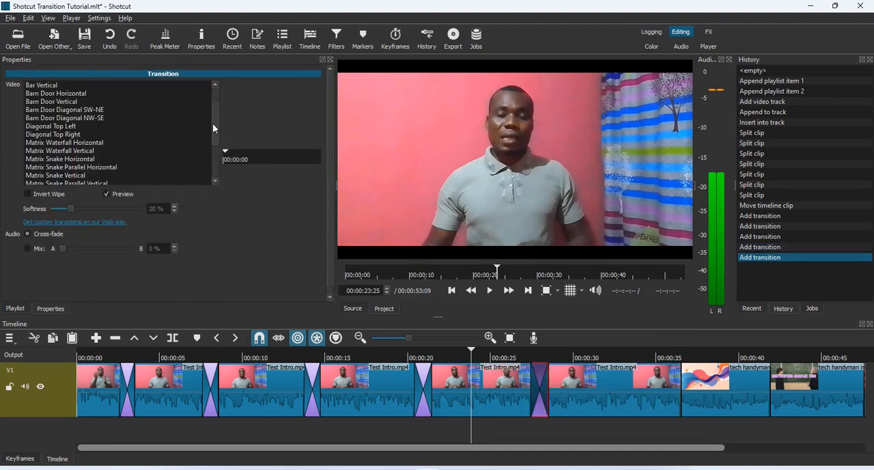
pyautogui.click(74, 135)
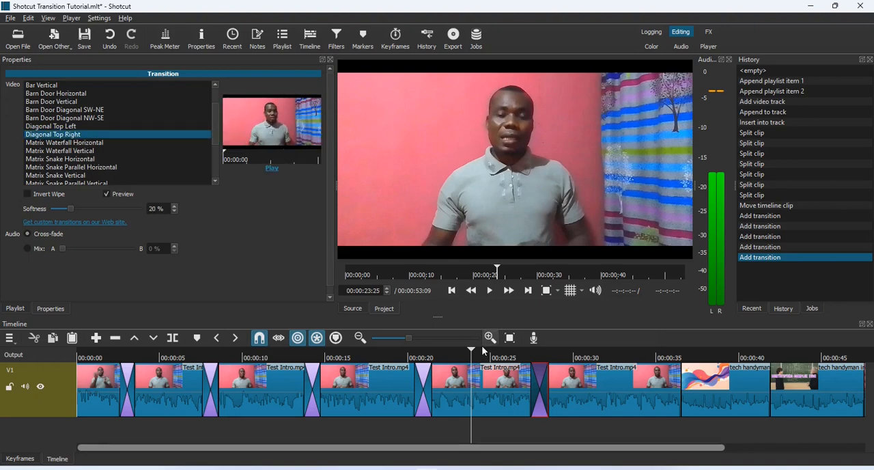
pyautogui.moveTo(475, 352); pyautogui.dragTo(605, 356)
# - Overlap the first tech handyman piece onto the last Test Intro piece by about one second and apply Matrix Waterfall Horizontal
pyautogui.moveTo(557, 450); pyautogui.dragTo(697, 450)
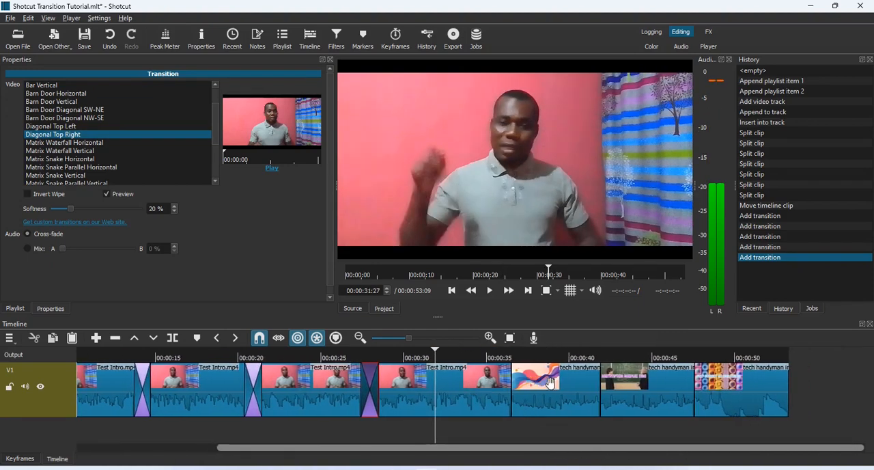
pyautogui.moveTo(550, 384); pyautogui.dragTo(526, 388)
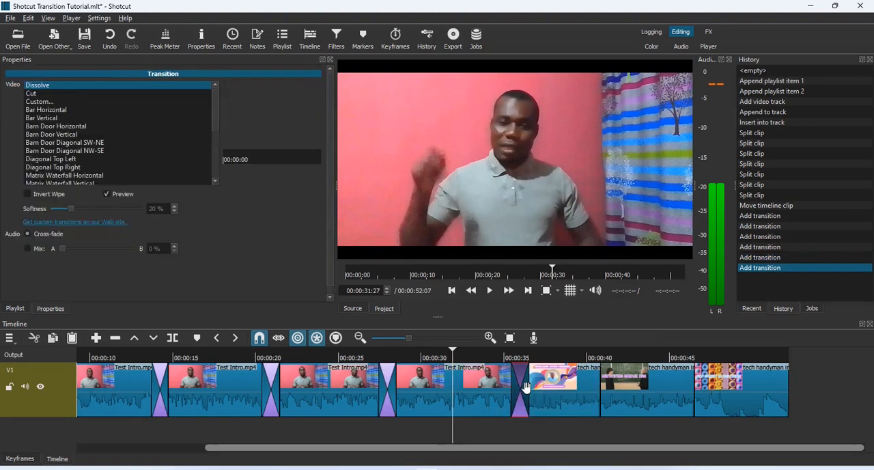
pyautogui.click(71, 175)
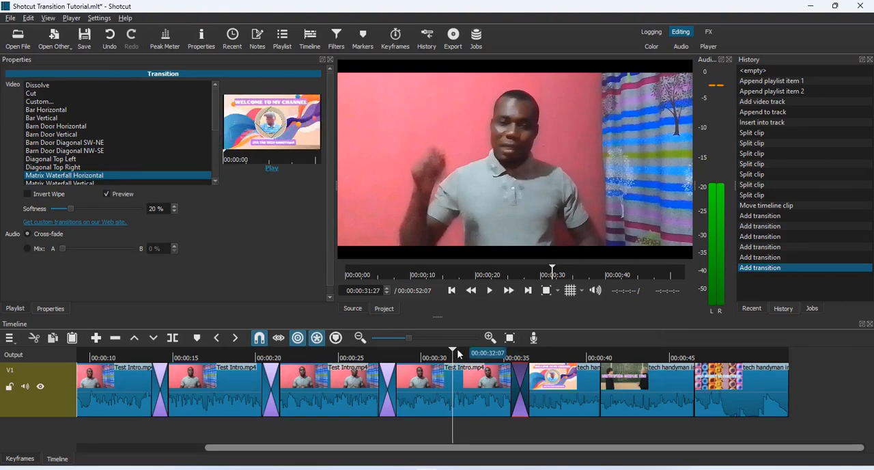
pyautogui.moveTo(455, 353); pyautogui.dragTo(507, 356)
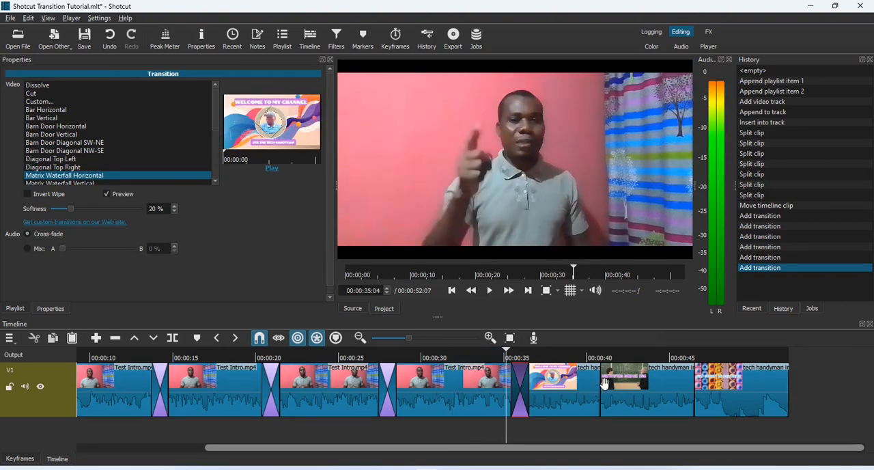
# - Overlap the second tech handyman piece onto the first by about one second and set the transition to Barn V Up
pyautogui.moveTo(621, 387); pyautogui.dragTo(602, 388)
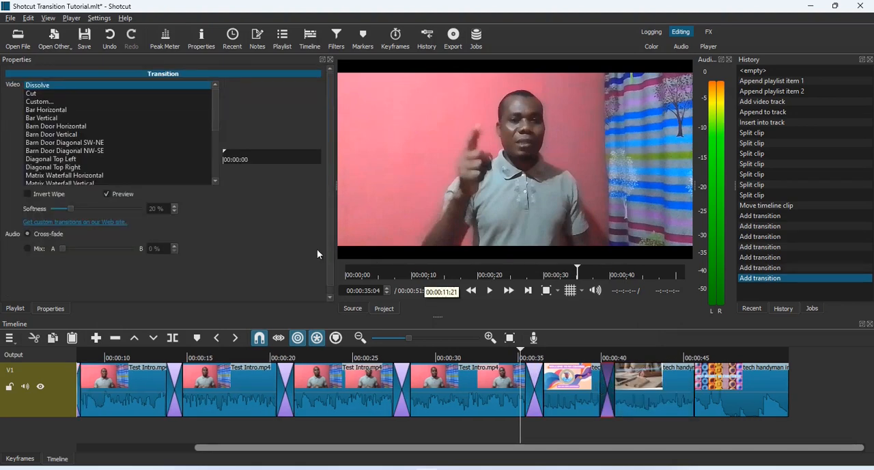
pyautogui.scroll(-2, 215, 119)
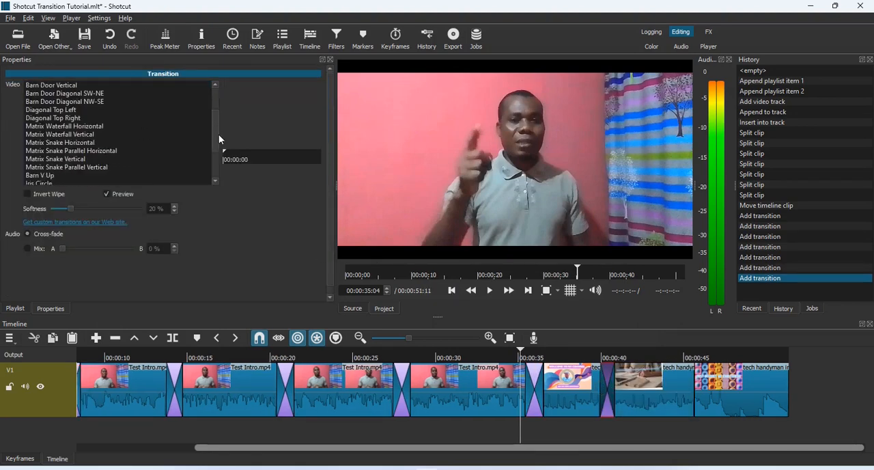
pyautogui.click(43, 177)
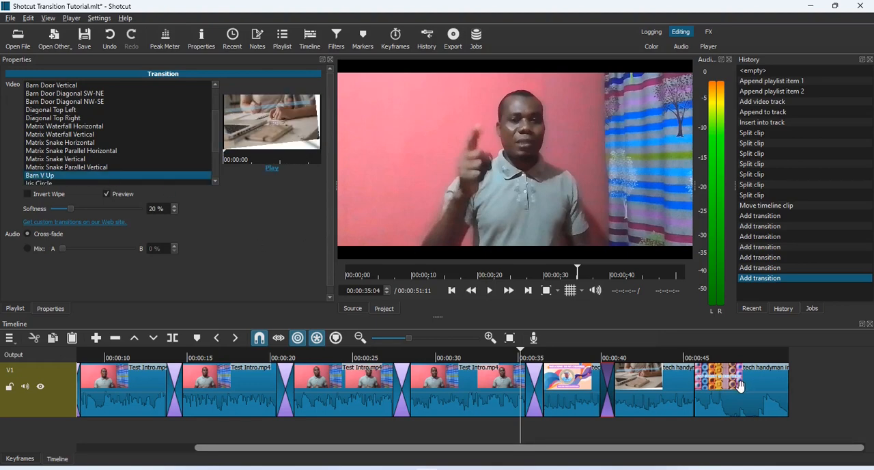
# - Overlap the third tech handyman piece onto the second by about one second and set the transition to Iris Box
pyautogui.moveTo(740, 387); pyautogui.dragTo(720, 386)
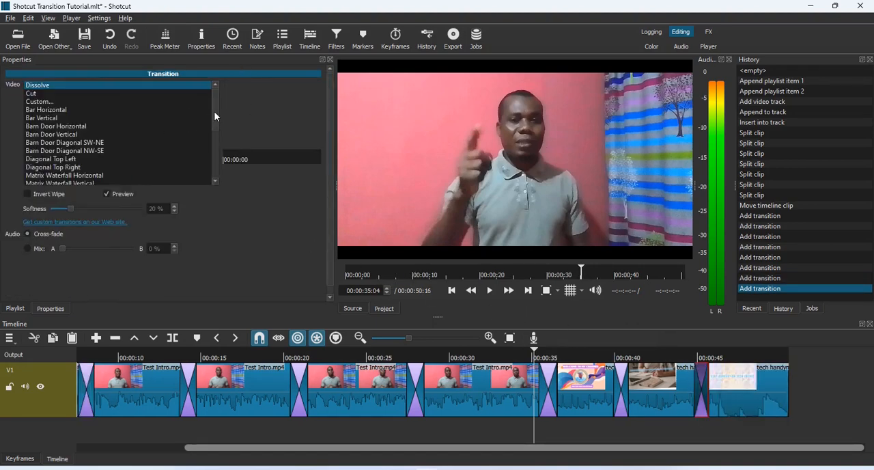
pyautogui.scroll(-4, 138, 134)
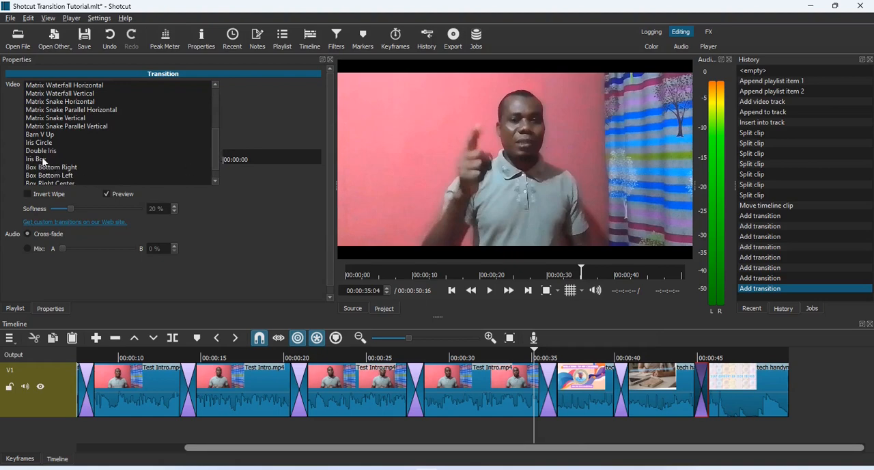
pyautogui.click(43, 160)
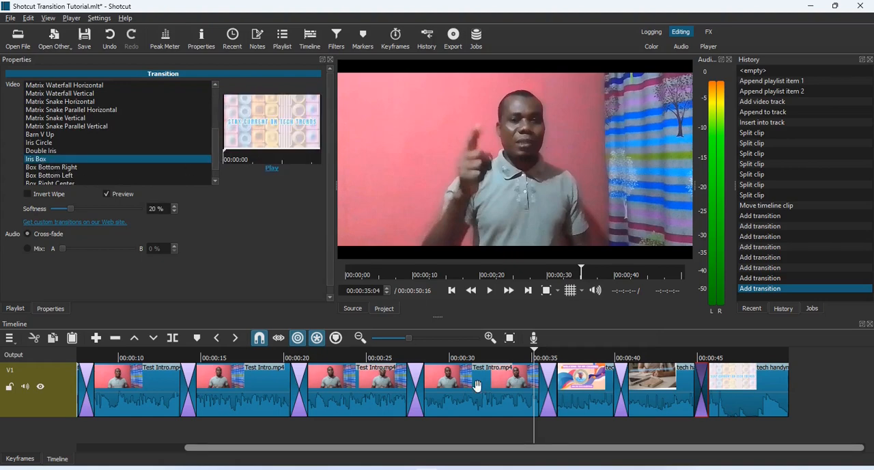
# - Return the playhead to the start of the timeline
pyautogui.click(451, 295)
pyautogui.click(452, 294)
pyautogui.click(452, 295)
pyautogui.click(451, 294)
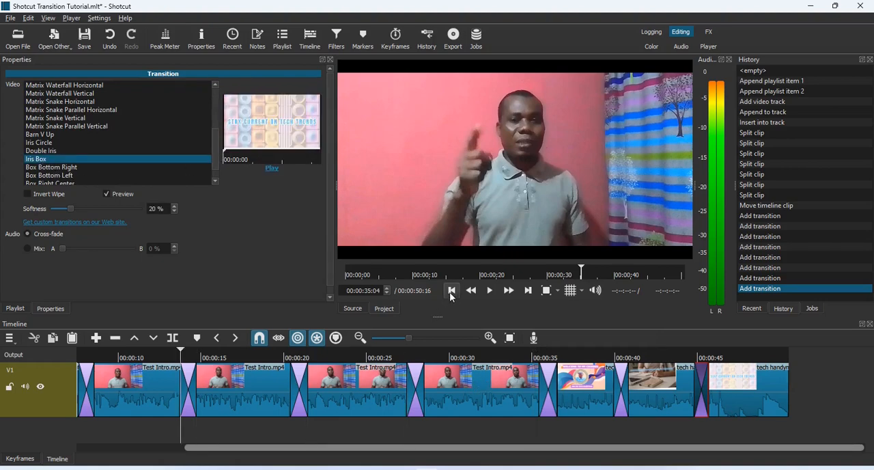
pyautogui.click(452, 294)
pyautogui.click(451, 294)
pyautogui.click(451, 294)
pyautogui.click(452, 295)
pyautogui.click(452, 291)
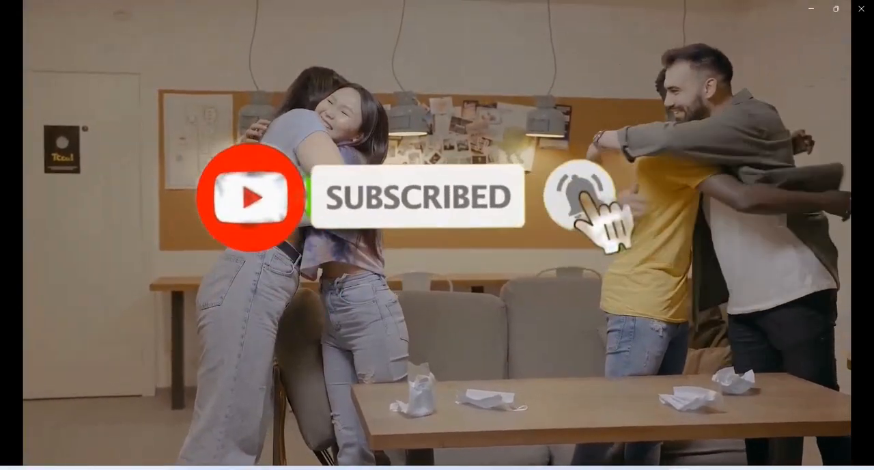
# - Play the timeline from the start through the first two transitions to review them
pyautogui.moveTo(316, 400)
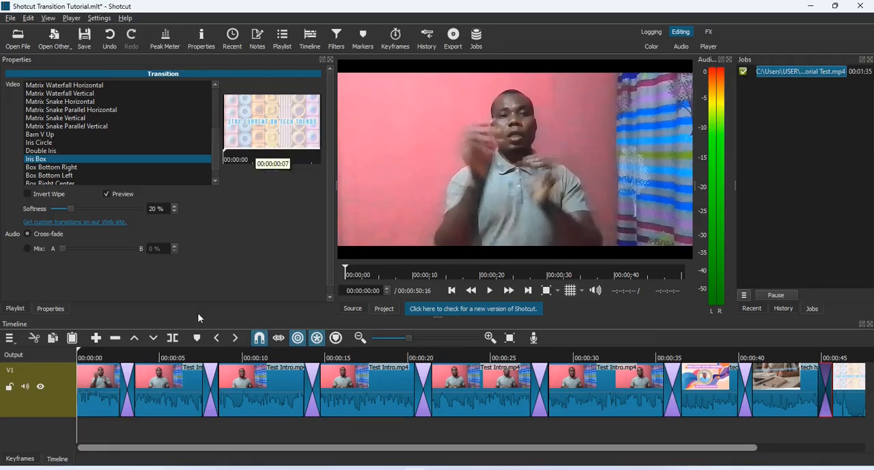
pyautogui.press('space')
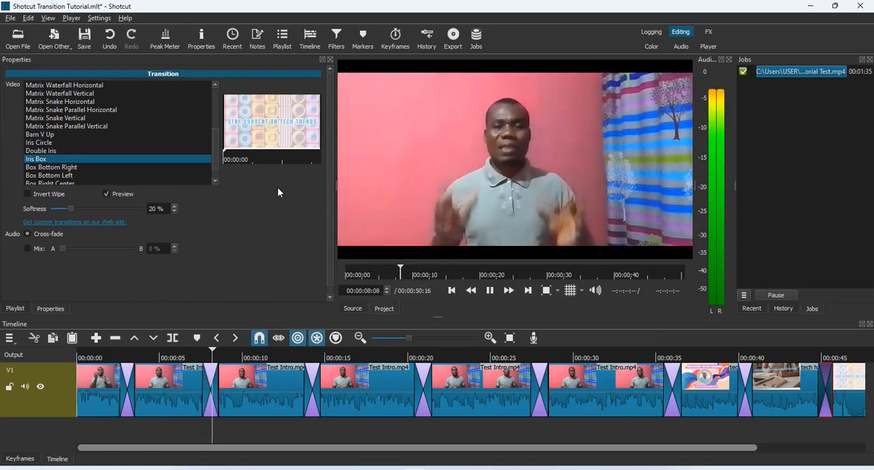
pyautogui.press('space')
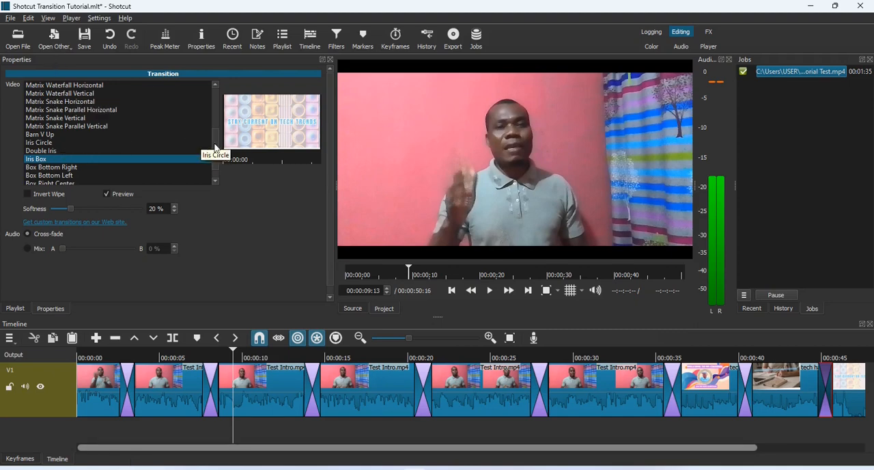
pyautogui.moveTo(215, 145)
pyautogui.mouseDown()
pyautogui.moveTo(216, 155)
pyautogui.moveTo(213, 95)
pyautogui.moveTo(214, 143)
pyautogui.mouseUp()
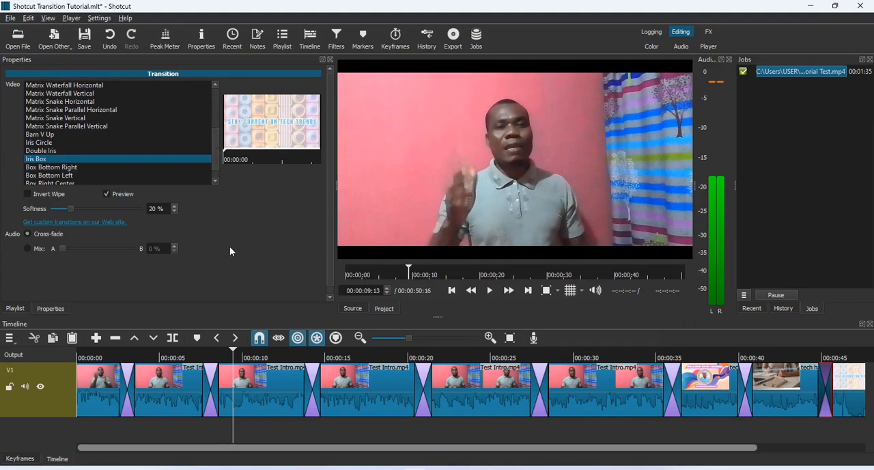